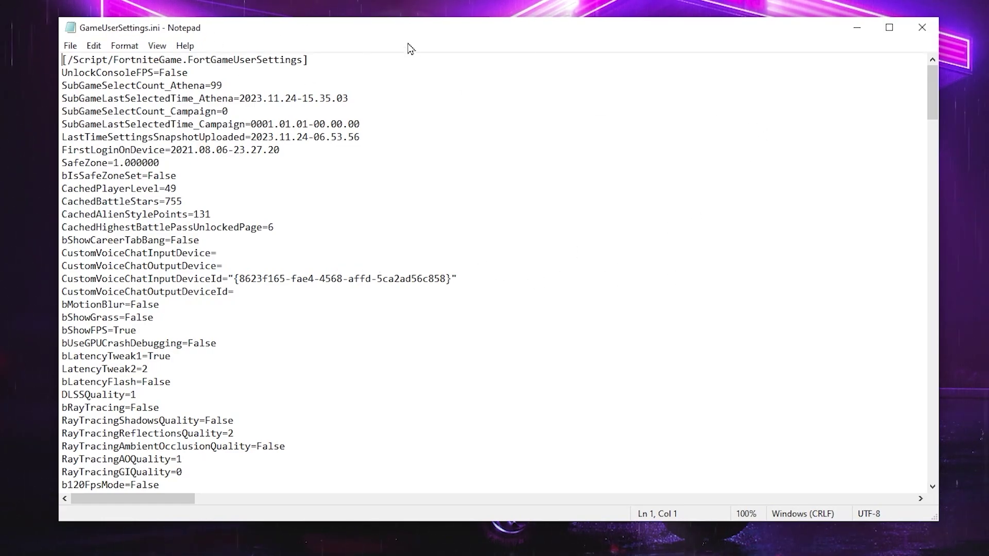
Open %localappdata% from Run and browse to FortniteGame\Saved\Config\WindowsClient
key("super+r")
type("%localappdata%")
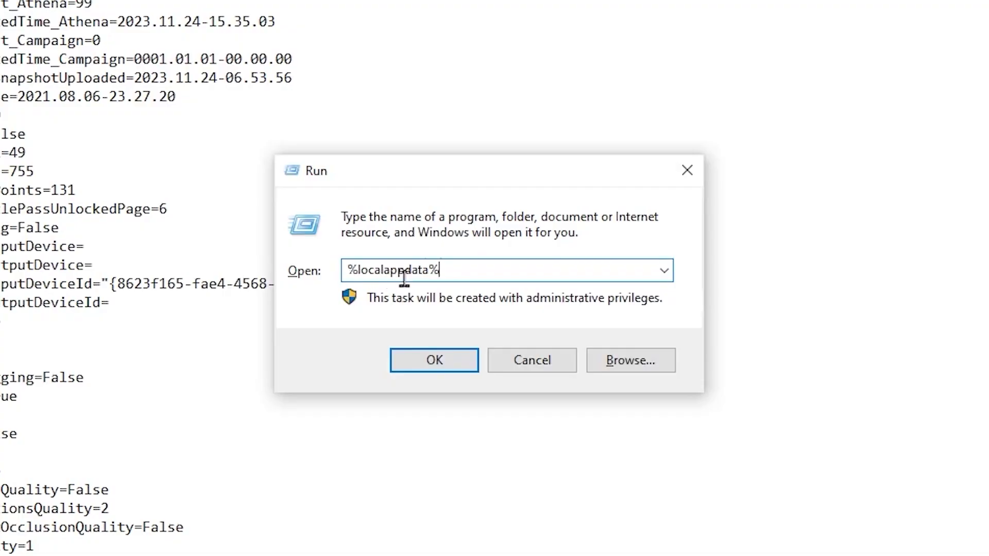
left_click(414, 360)
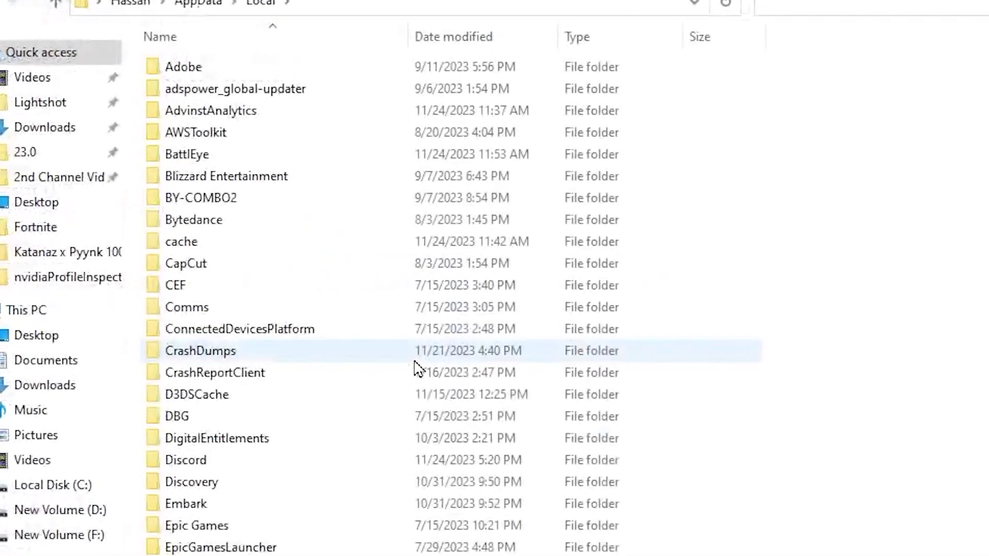
double_click(267, 516)
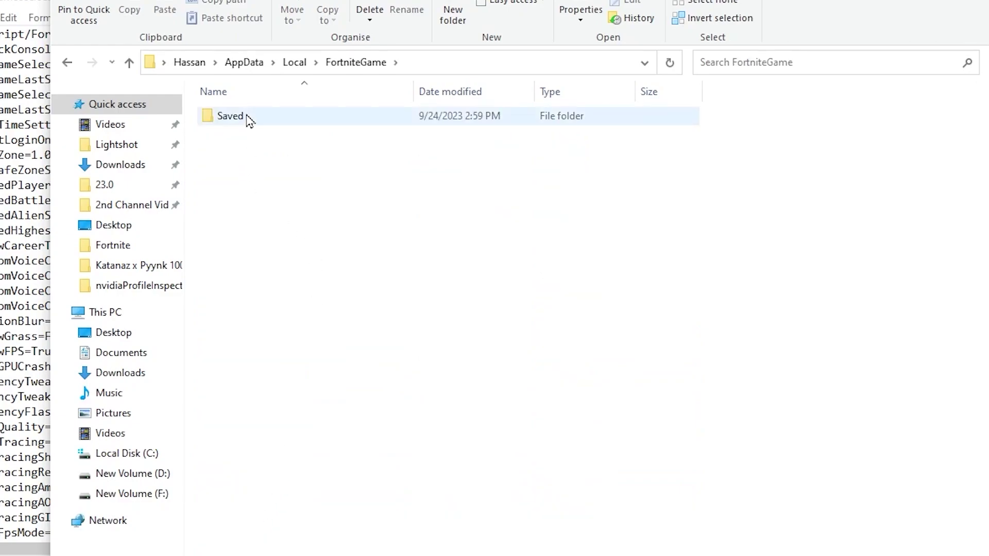
double_click(248, 121)
left_click(244, 137)
double_click(244, 136)
double_click(269, 136)
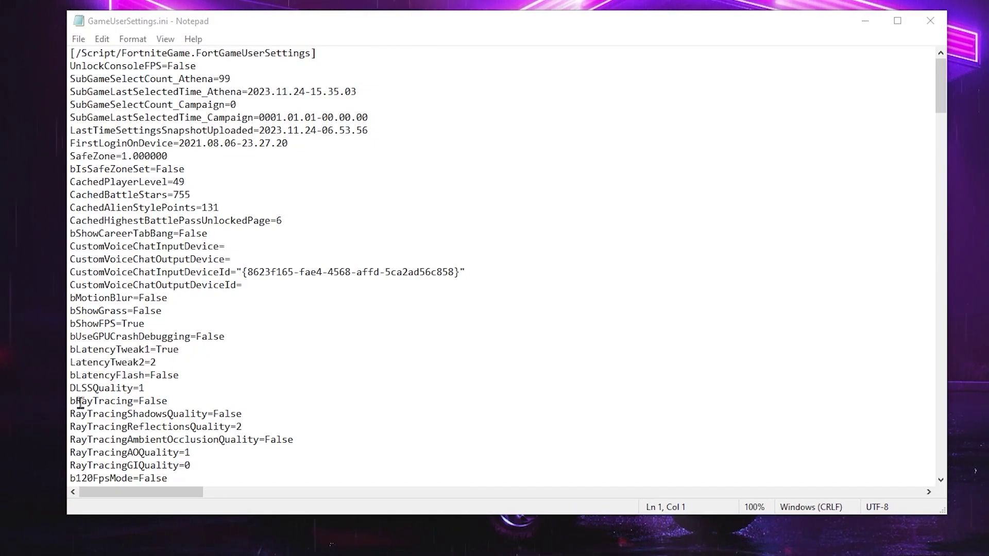
Review GameUserSettings.ini (1920x1080 resolution, 1680x1050 desired screen) and save it
scroll(320, 209, "down", 20)
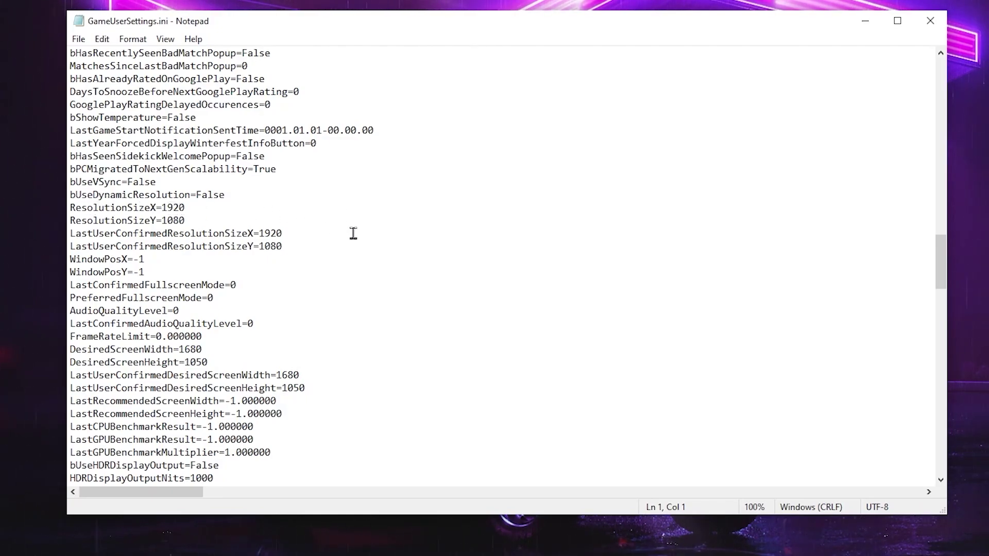
left_click(79, 38)
left_click(76, 104)
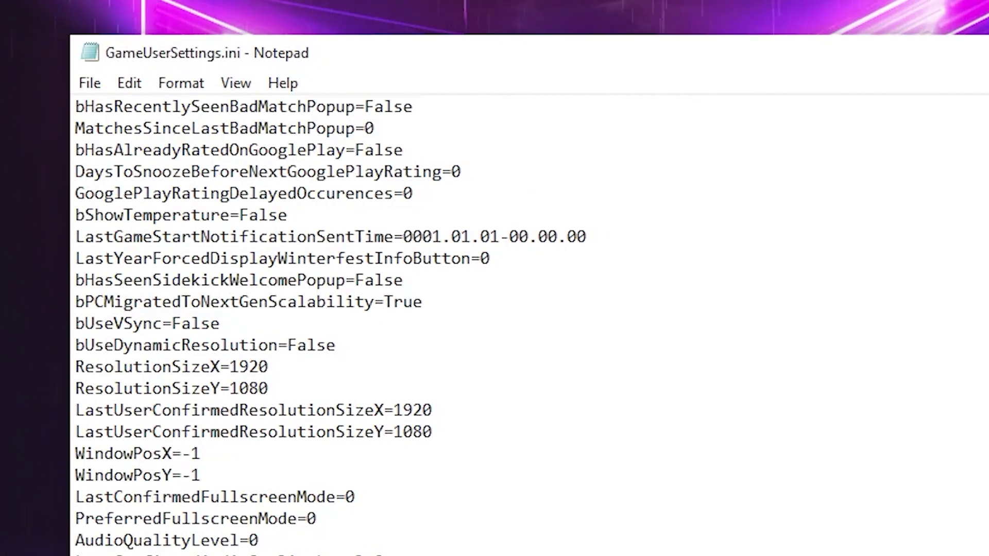
Close the open windows, open the Fortnite FPS pack archive, and select the ParkControl installer
key("alt+F4")
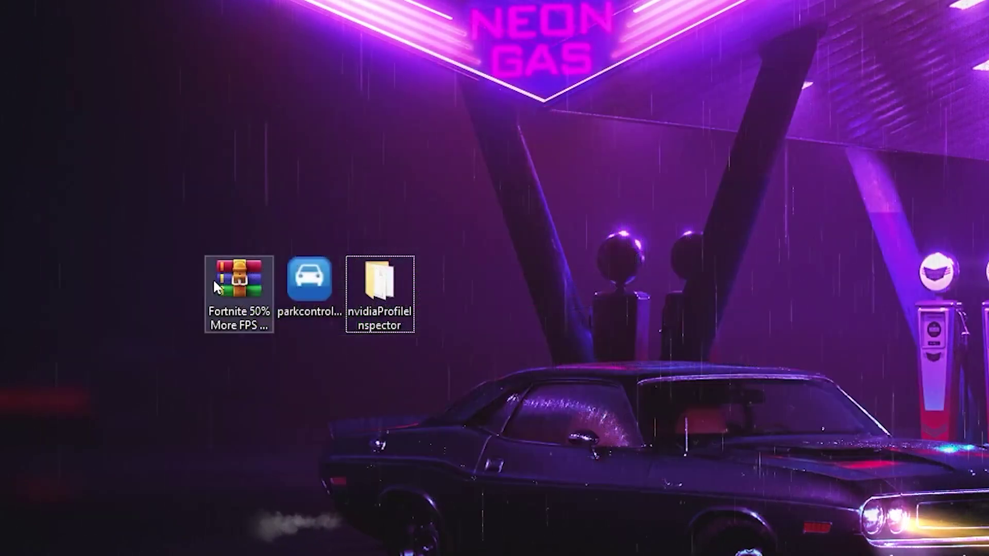
double_click(222, 284)
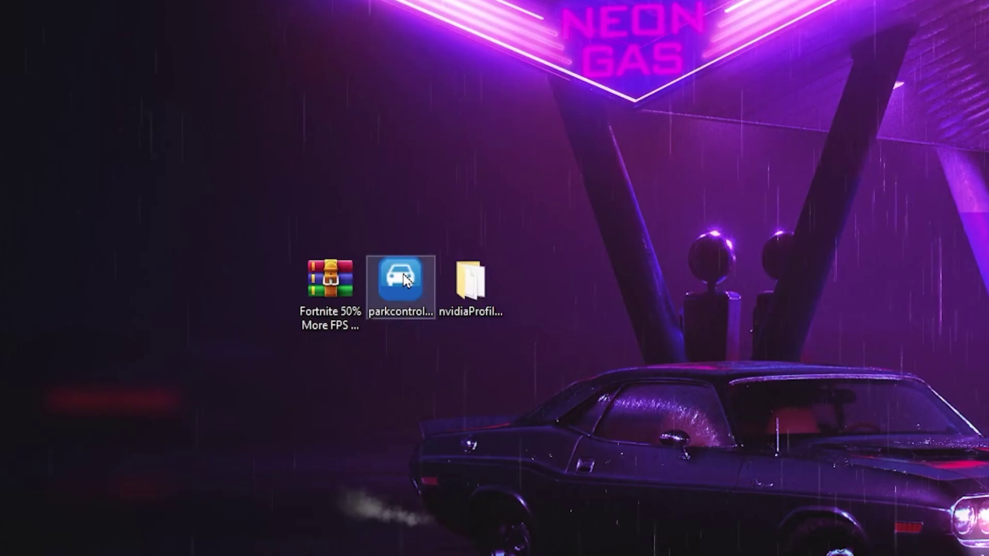
key("Right")
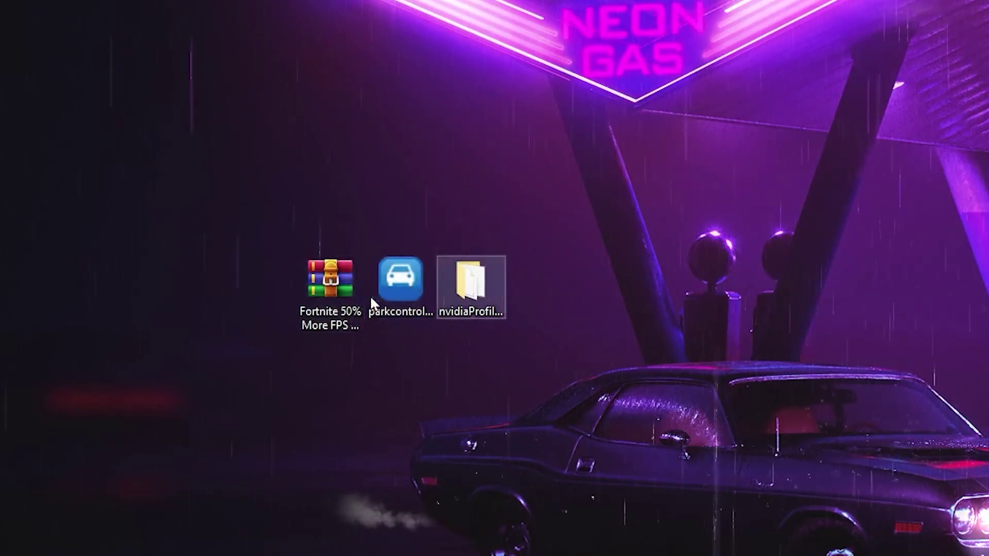
left_click(392, 287)
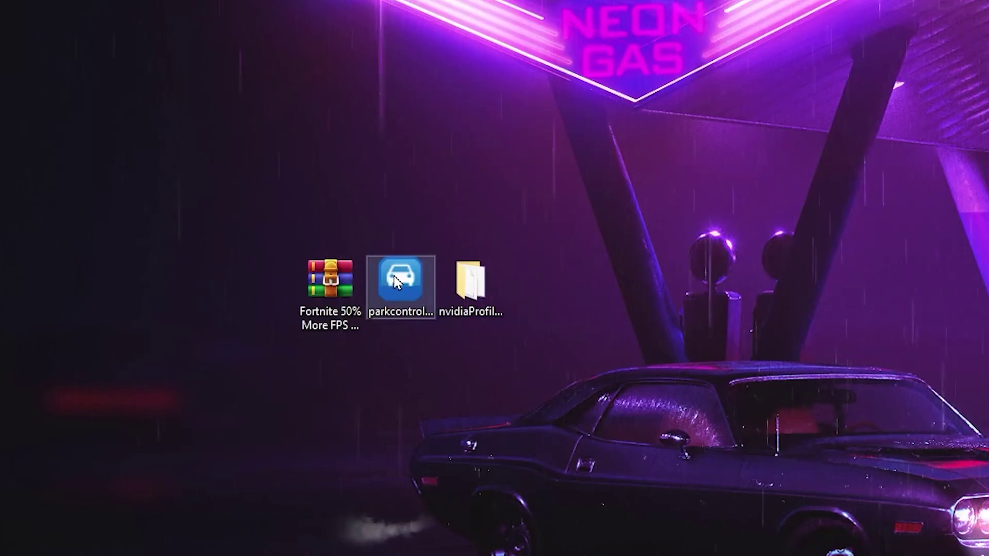
Install ParkControl in English with default components to the Program Files folder
double_click(395, 282)
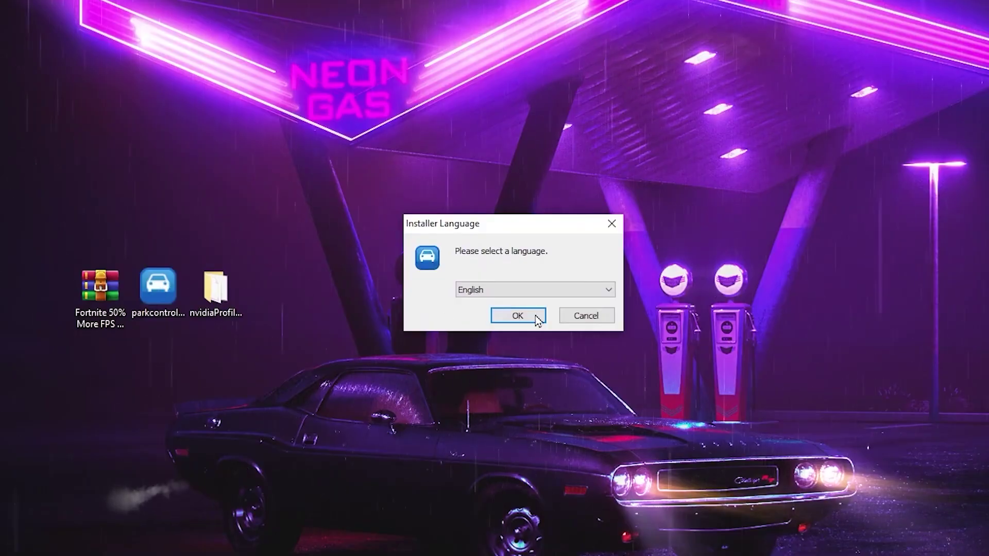
left_click(537, 318)
left_click(596, 403)
left_click(599, 403)
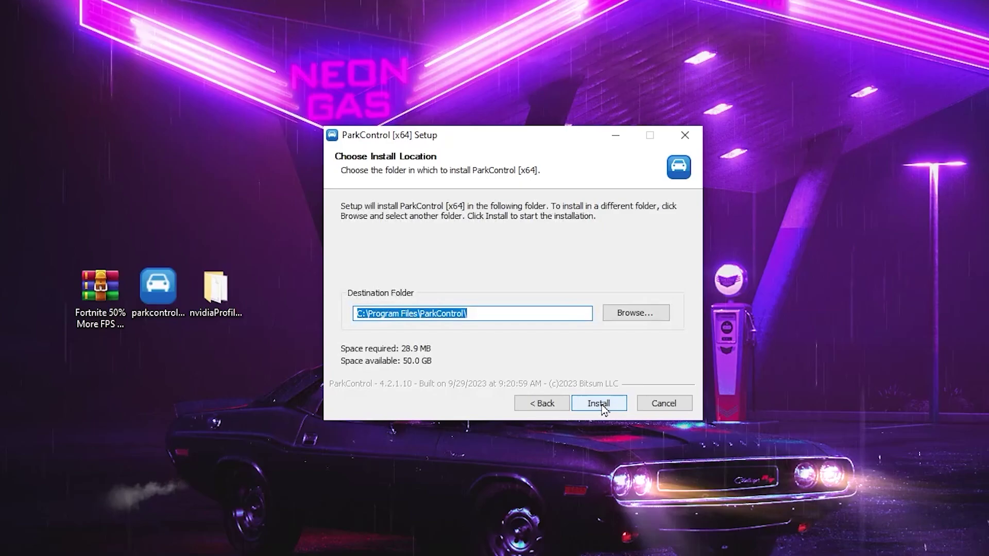
left_click(599, 404)
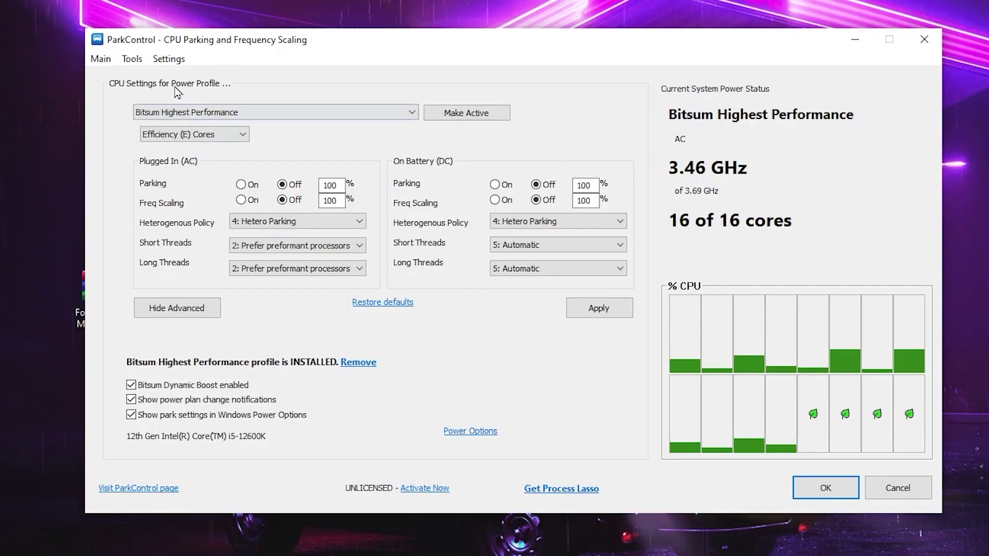
Choose Bitsum Highest Performance, make it active, apply it and confirm with OK
left_click(359, 115)
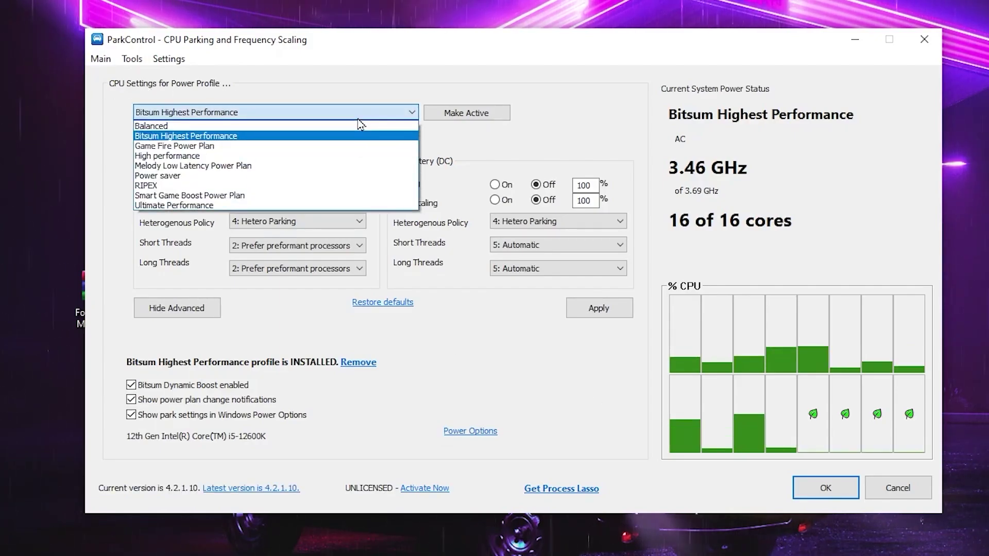
left_click(155, 137)
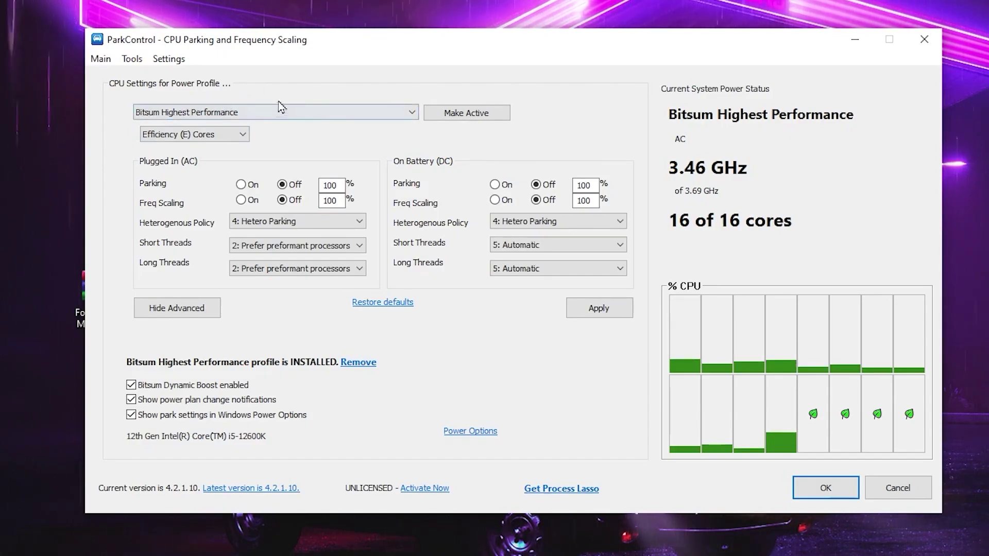
left_click(494, 120)
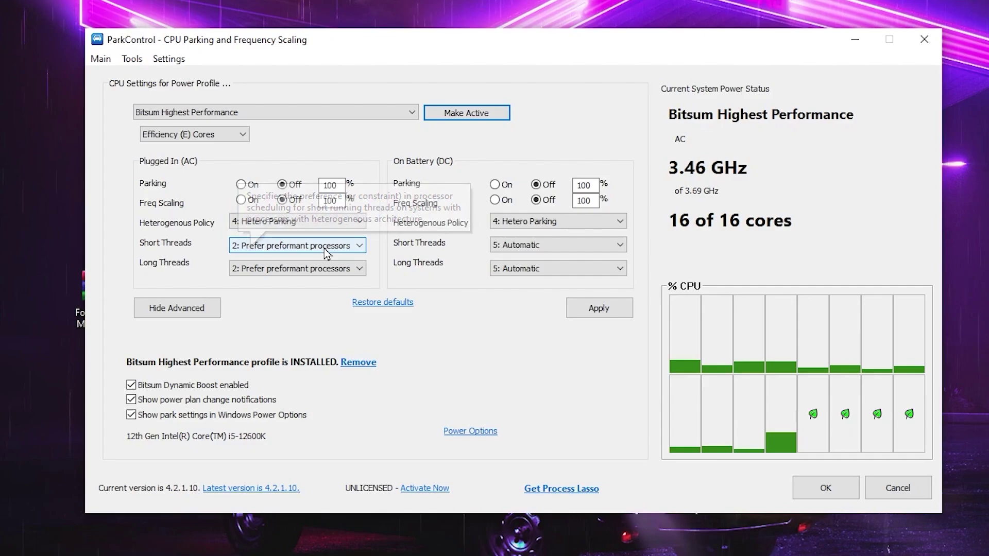
left_click(597, 314)
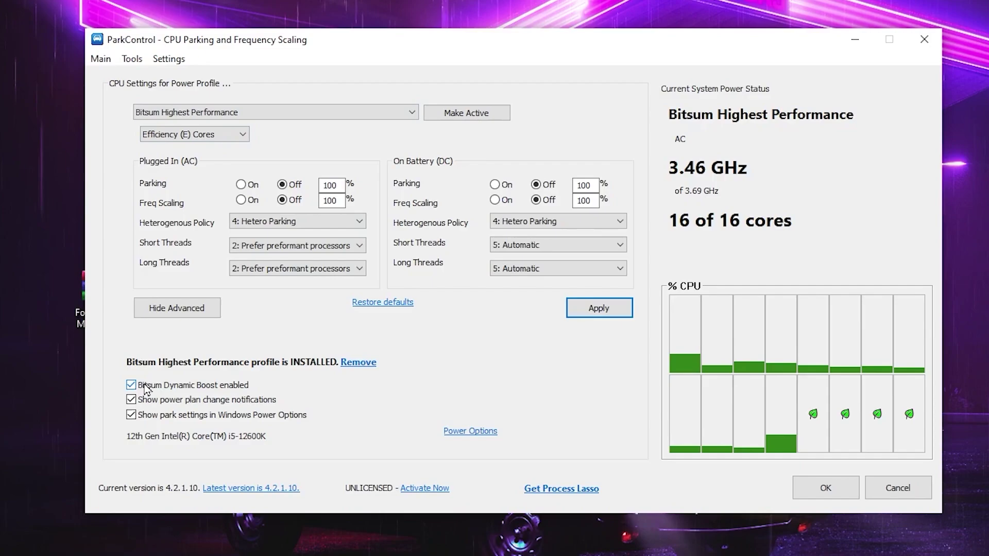
left_click(807, 486)
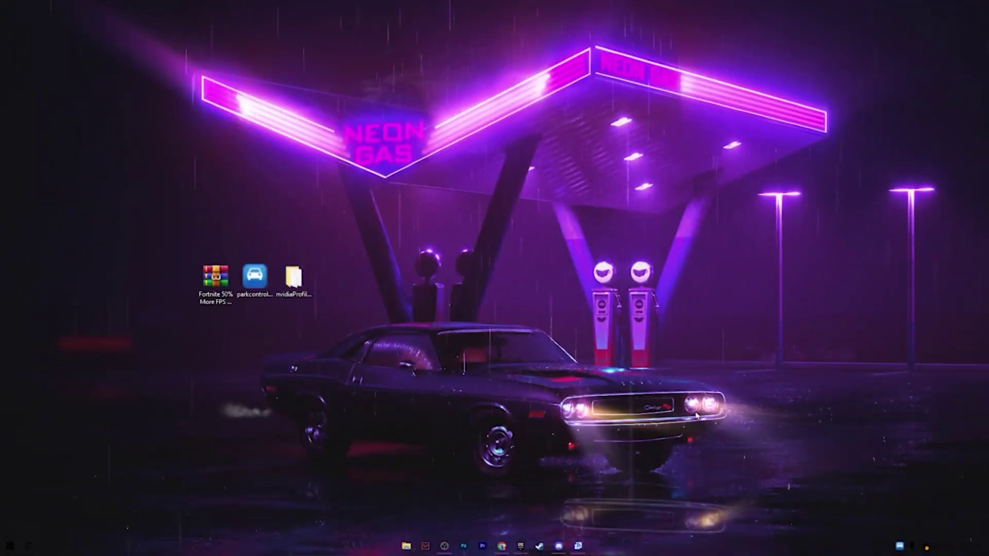
Open the nvidiaProfileInspector folder and run NVIDIA Profile Inspector as administrator
double_click(308, 292)
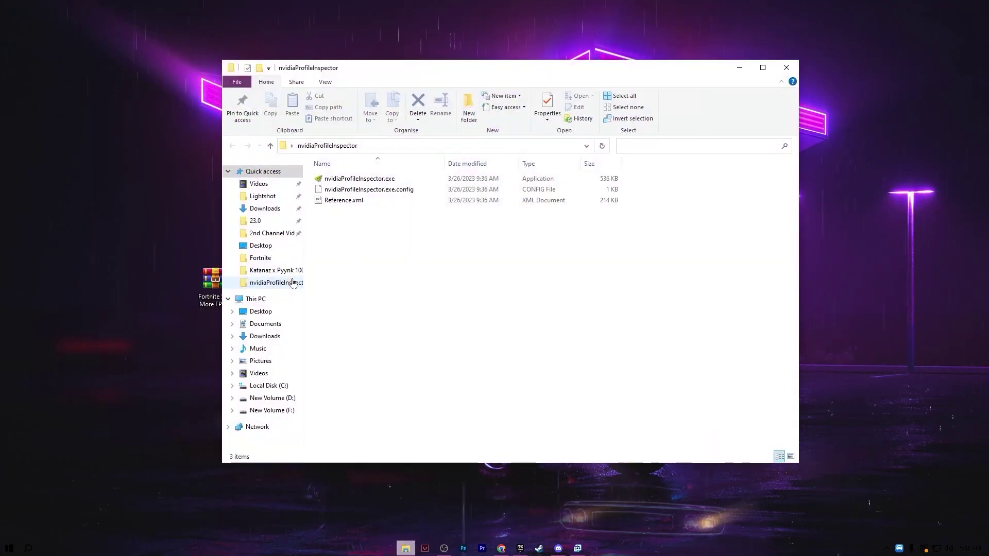
left_click(346, 179)
right_click(347, 179)
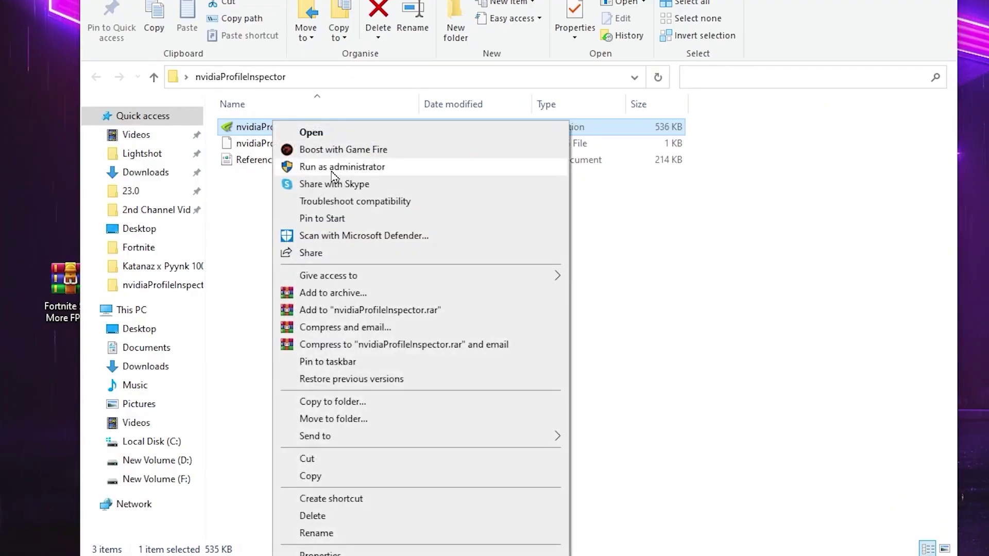
left_click(332, 173)
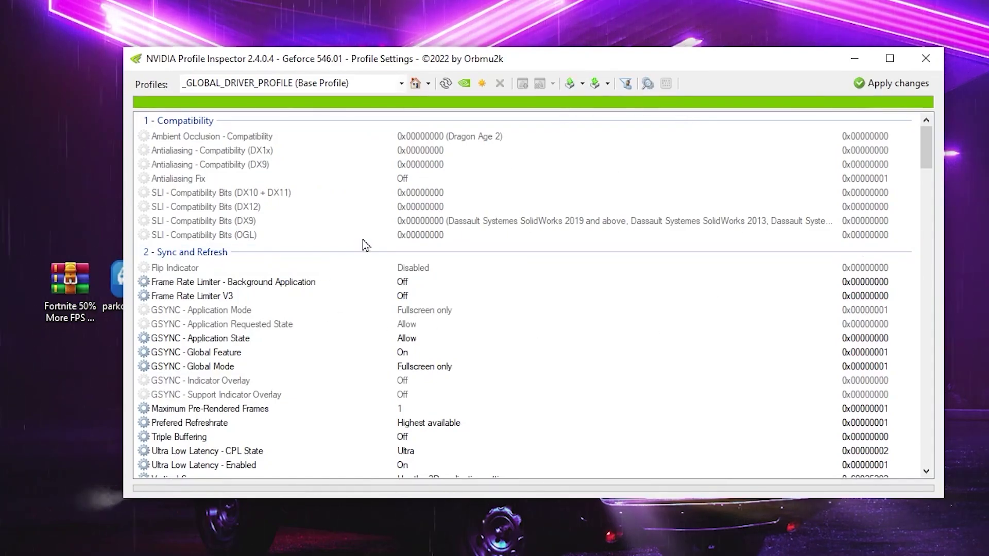
Search 'fort' to load the Fortnite profile and scroll down to the antialiasing settings
left_click(267, 83)
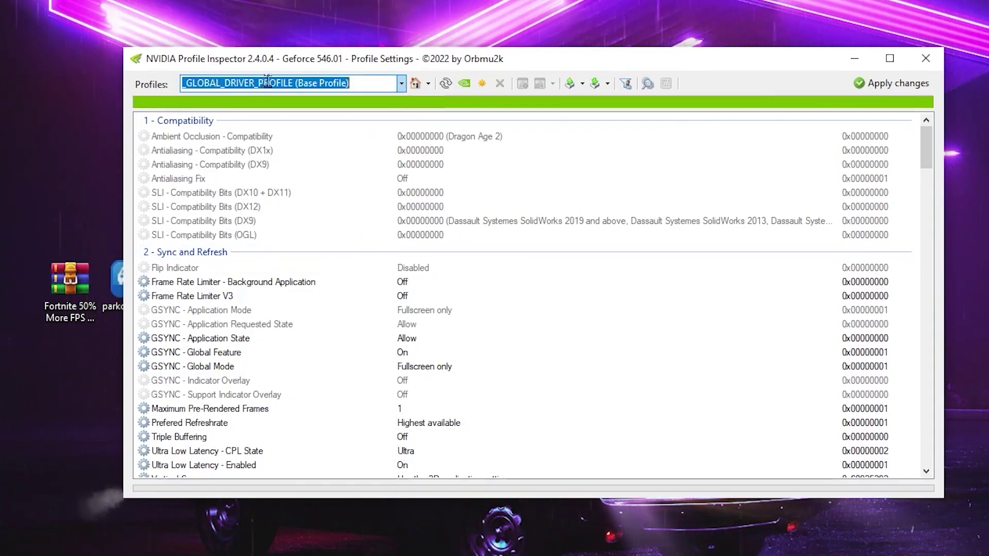
type("for")
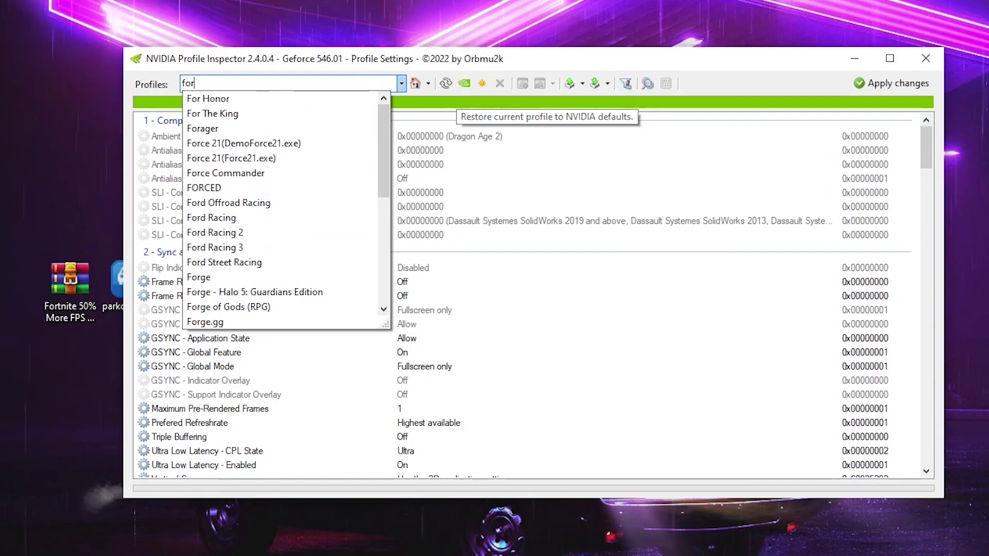
type("t")
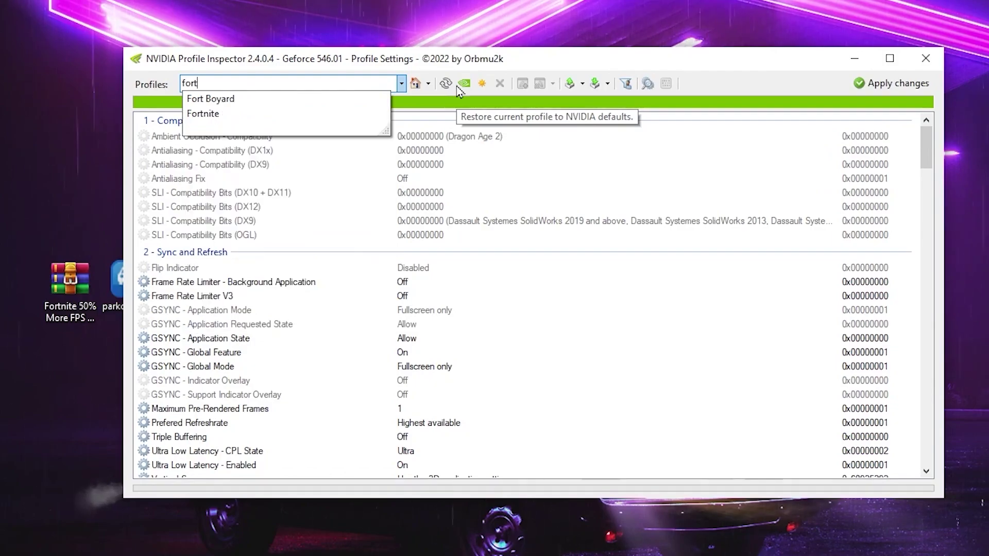
left_click(205, 114)
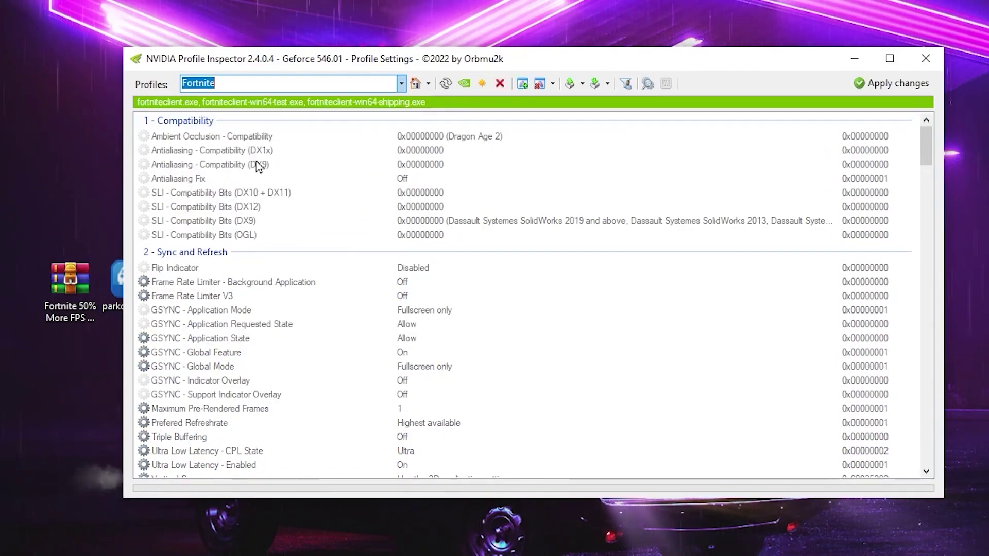
scroll(400, 281, "down", 1)
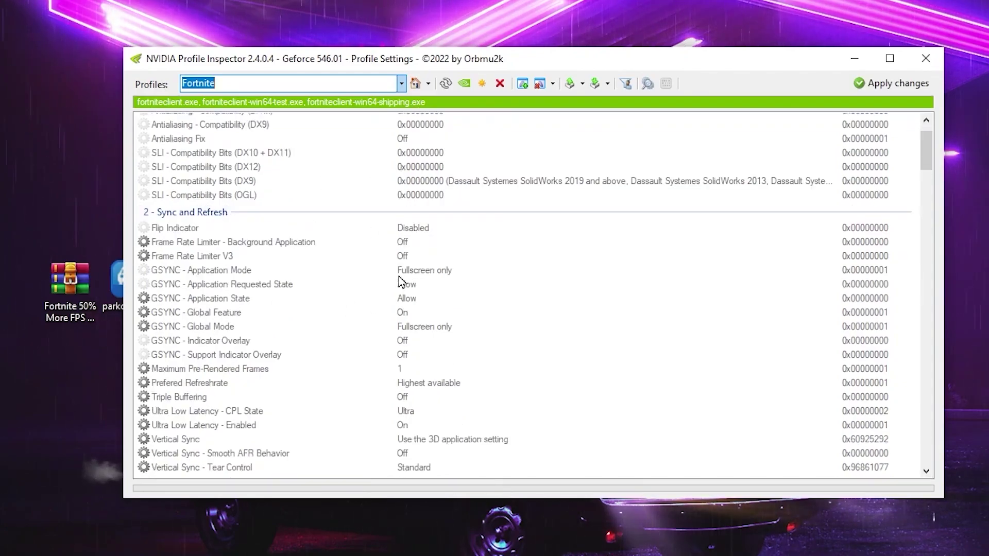
scroll(399, 281, "down", 6)
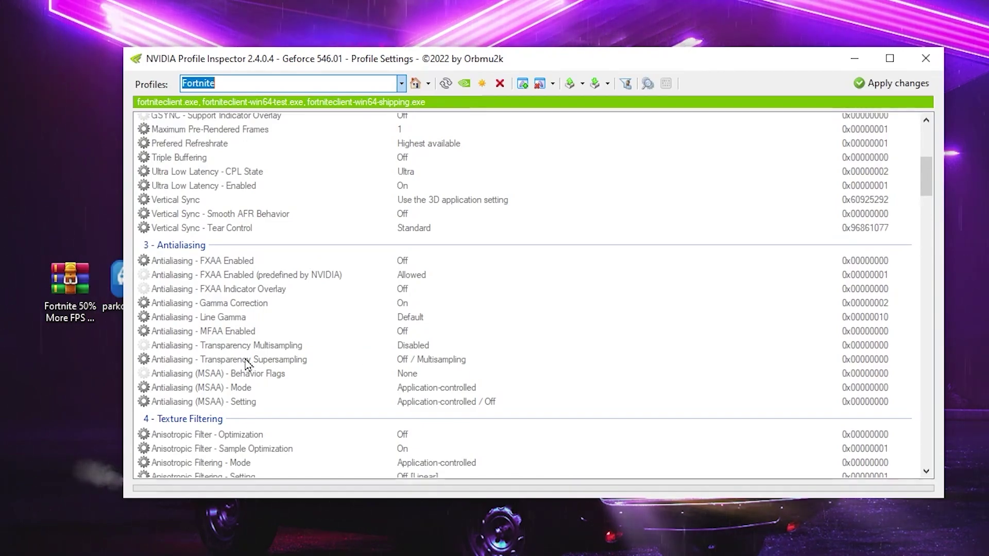
Choose 0x00000008 AA_MODE_REPLAY_MODE_ALL for Antialiasing - Transparency Supersampling
left_click(490, 359)
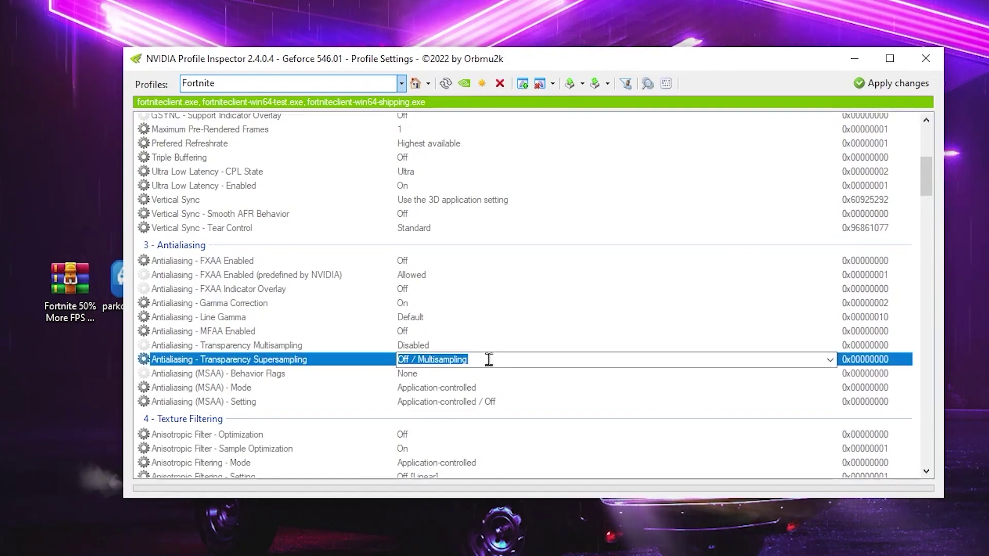
left_click(831, 360)
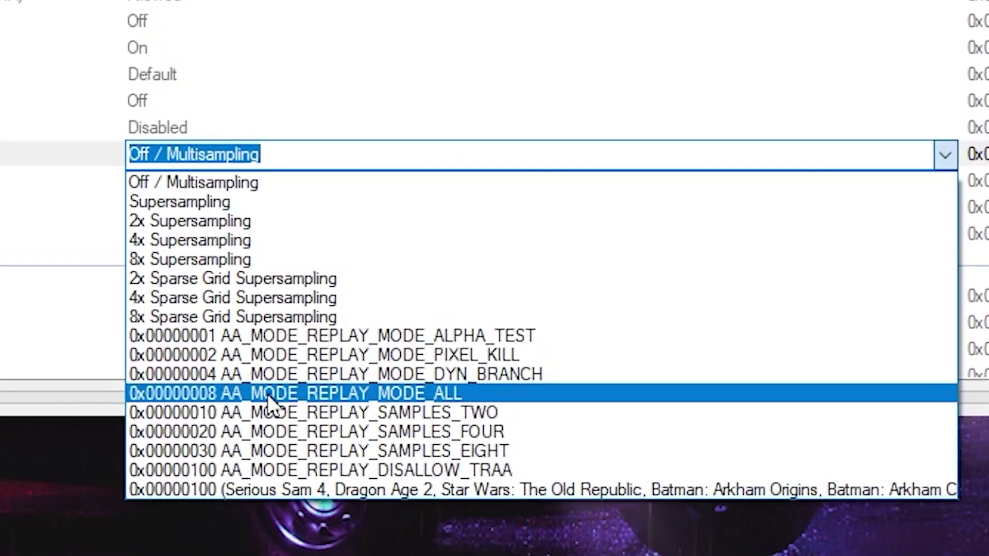
left_click(398, 394)
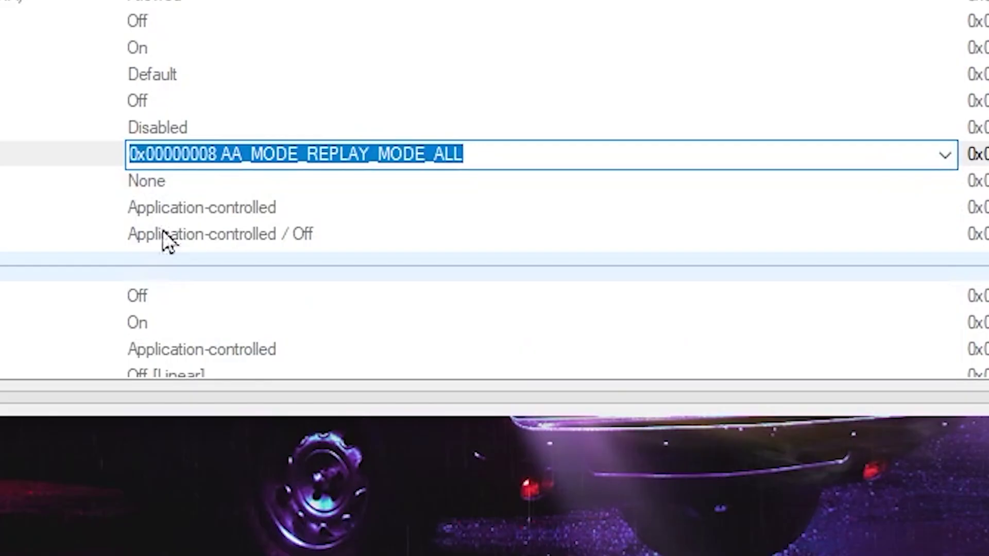
scroll(311, 312, "down", 5)
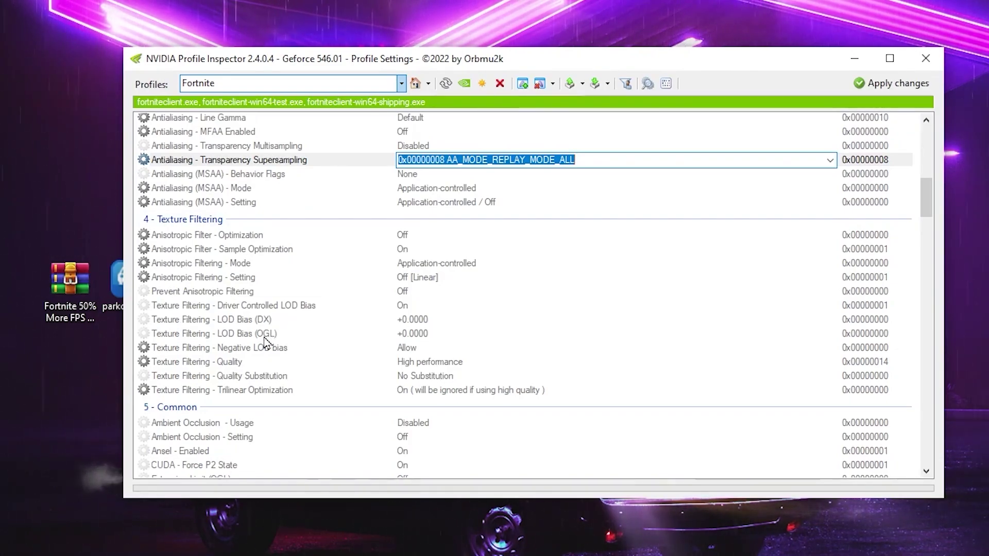
Set both LOD Bias (DX) and LOD Bias (OGL) to +1.0000
left_click(662, 320)
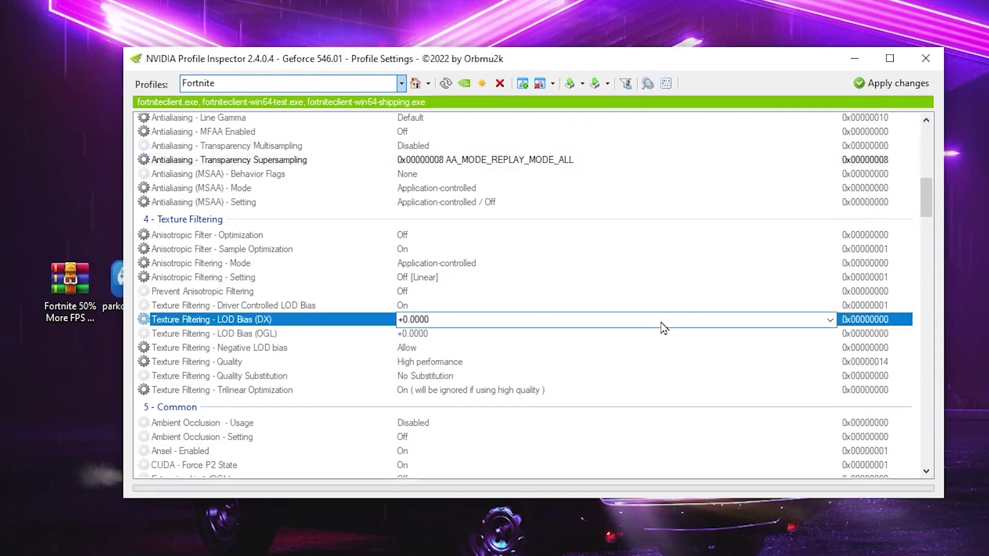
left_click(830, 319)
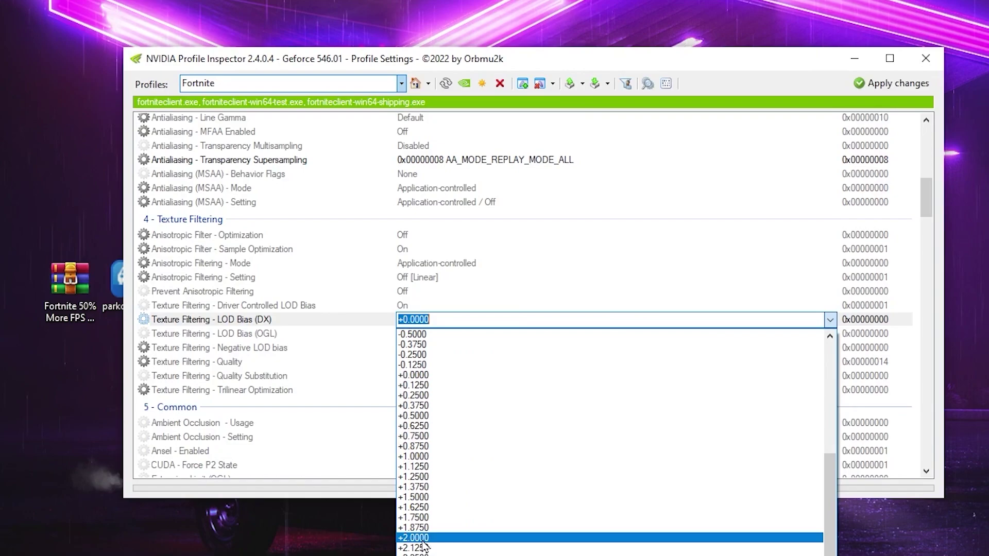
left_click(414, 457)
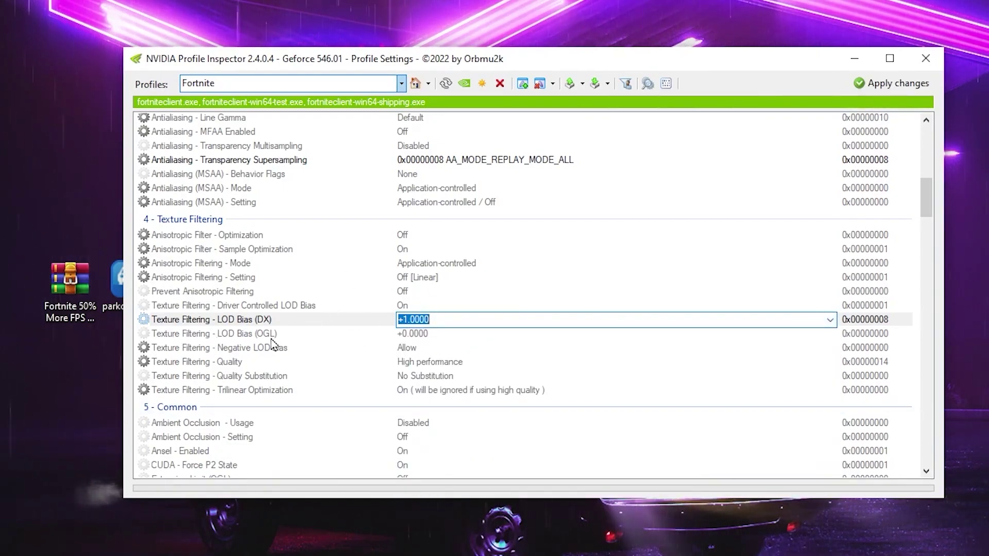
left_click(830, 336)
left_click(829, 333)
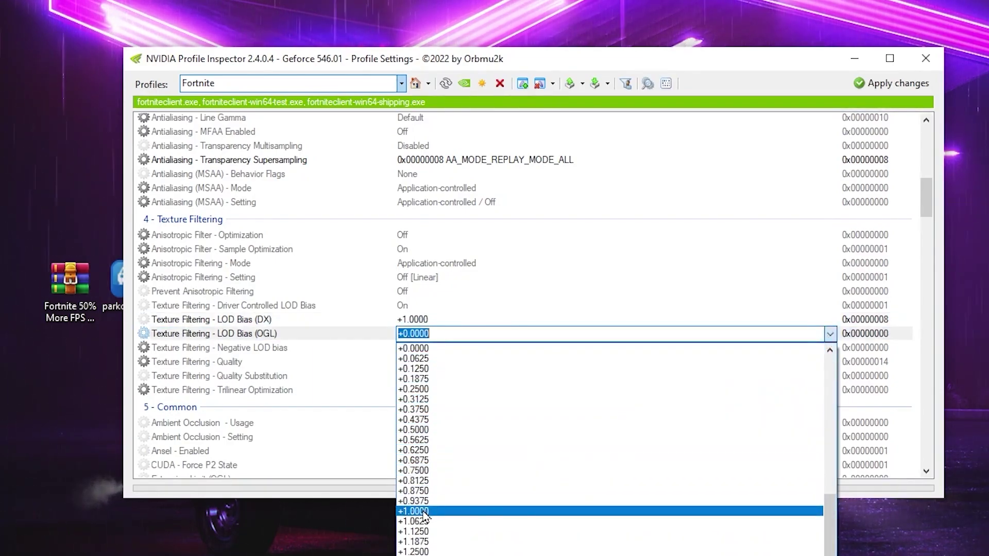
left_click(490, 511)
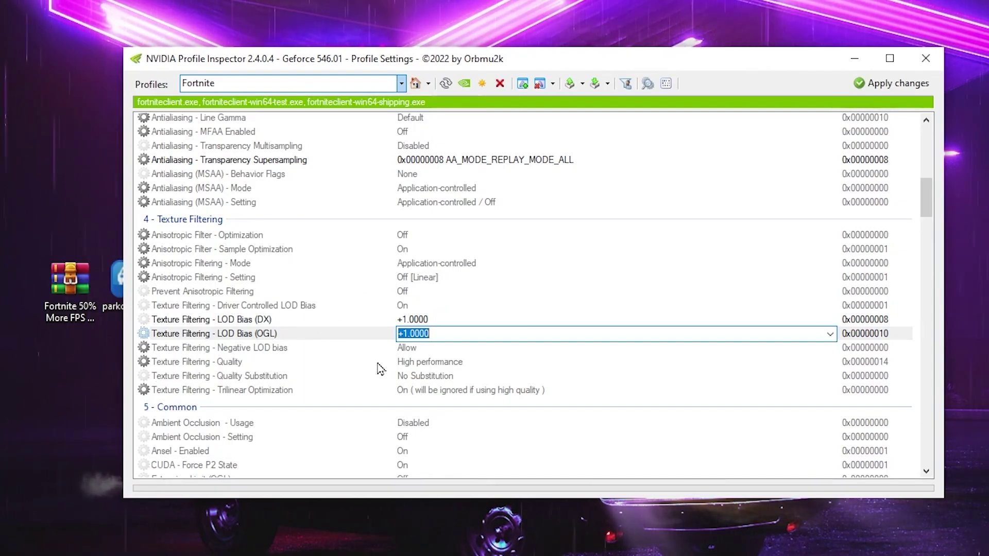
Set Texture Filtering - Quality to High quality
left_click(430, 361)
left_click(830, 361)
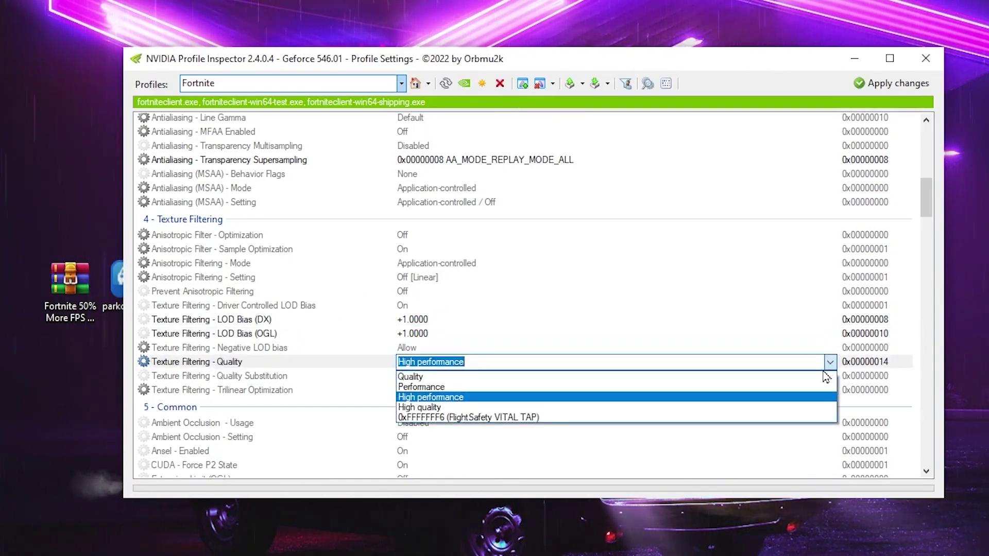
left_click(418, 408)
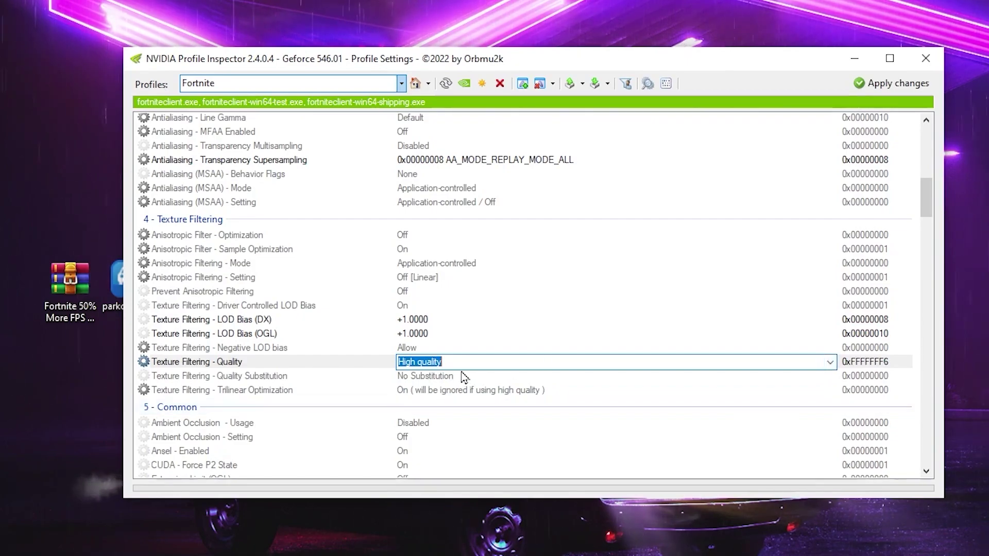
Apply the Fortnite tweaks, then restore the Fortnite profile to NVIDIA defaults
left_click(893, 83)
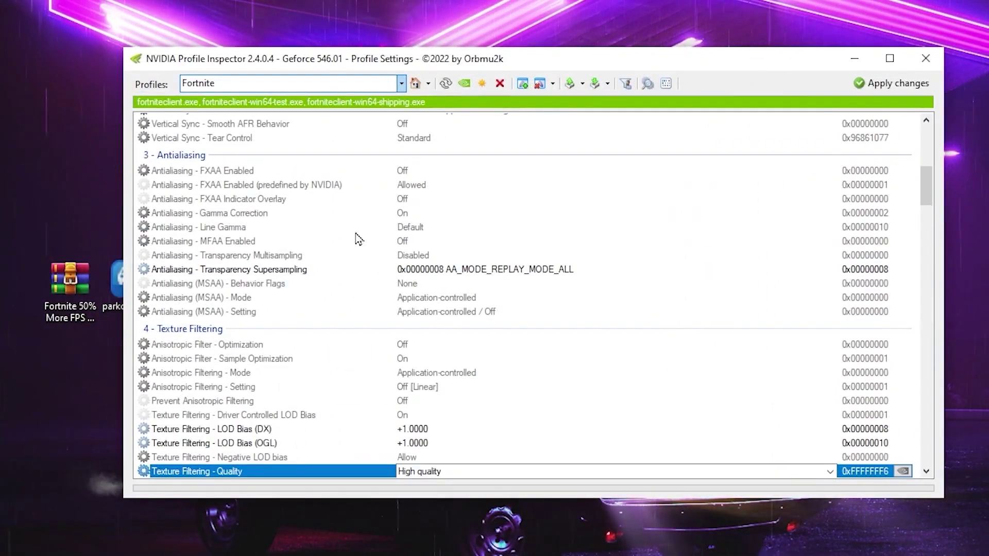
left_click(228, 83)
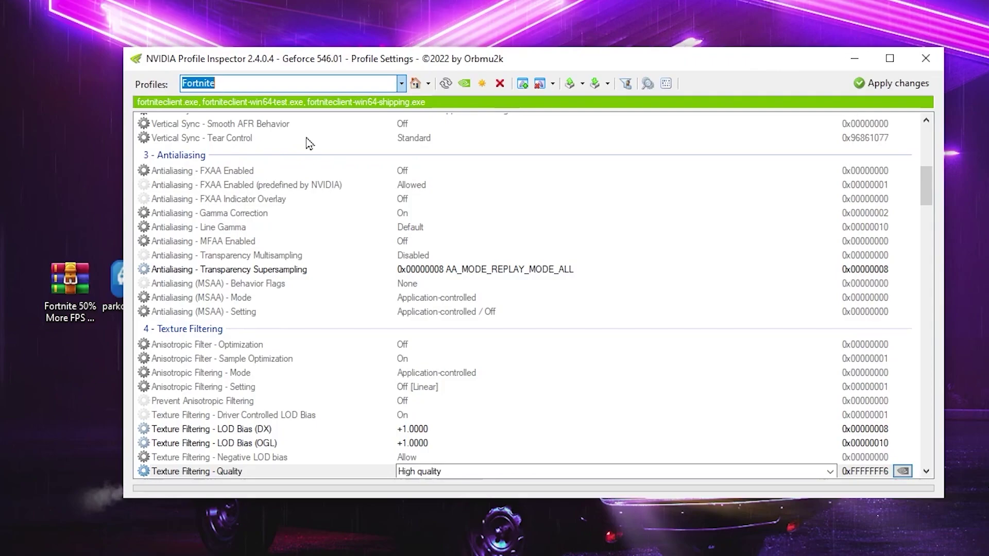
left_click(465, 84)
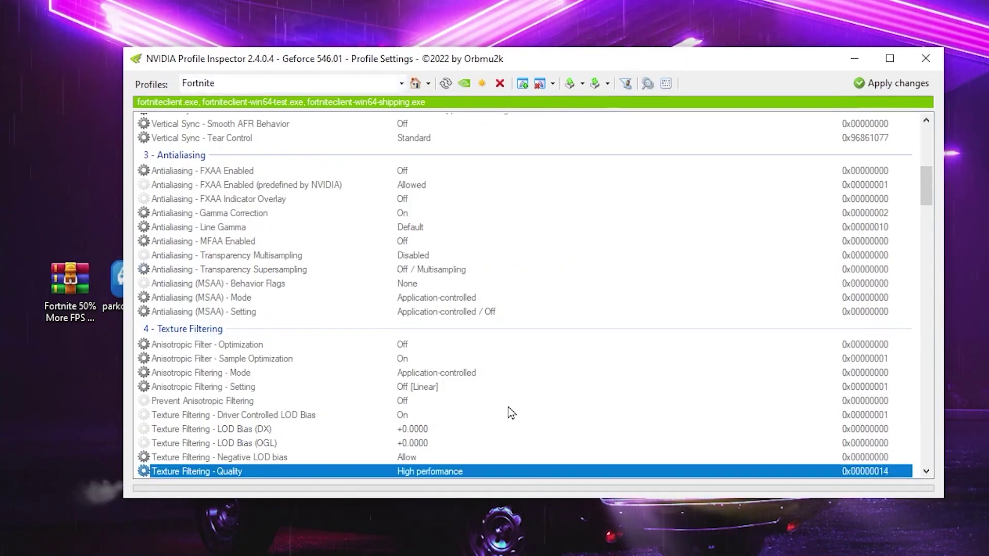